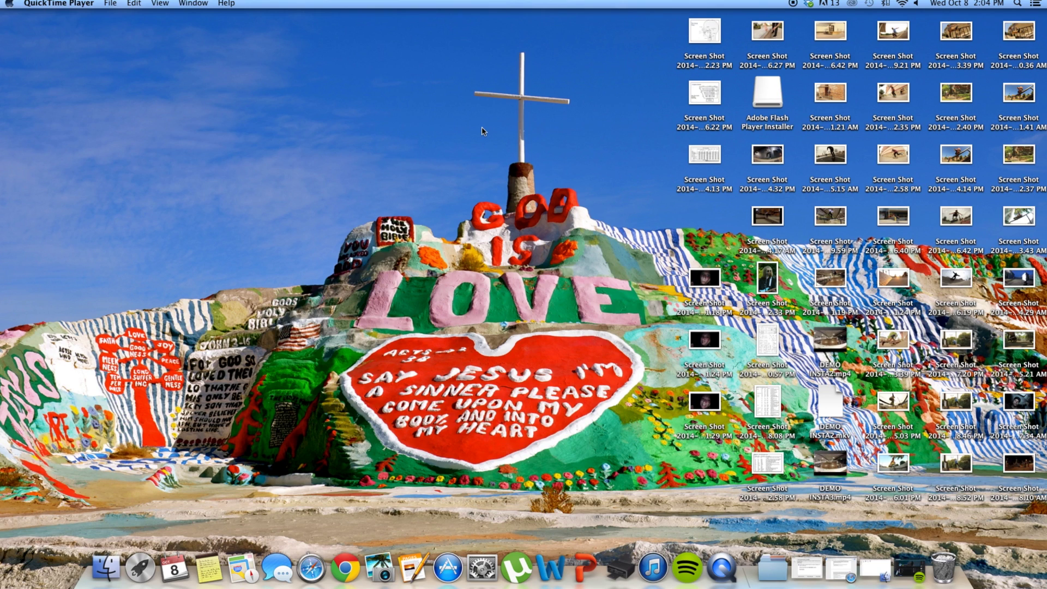
# Launch Adobe Premiere Pro CS6 from its folder in the Dock's Applications stack.
pyautogui.click(767, 572)
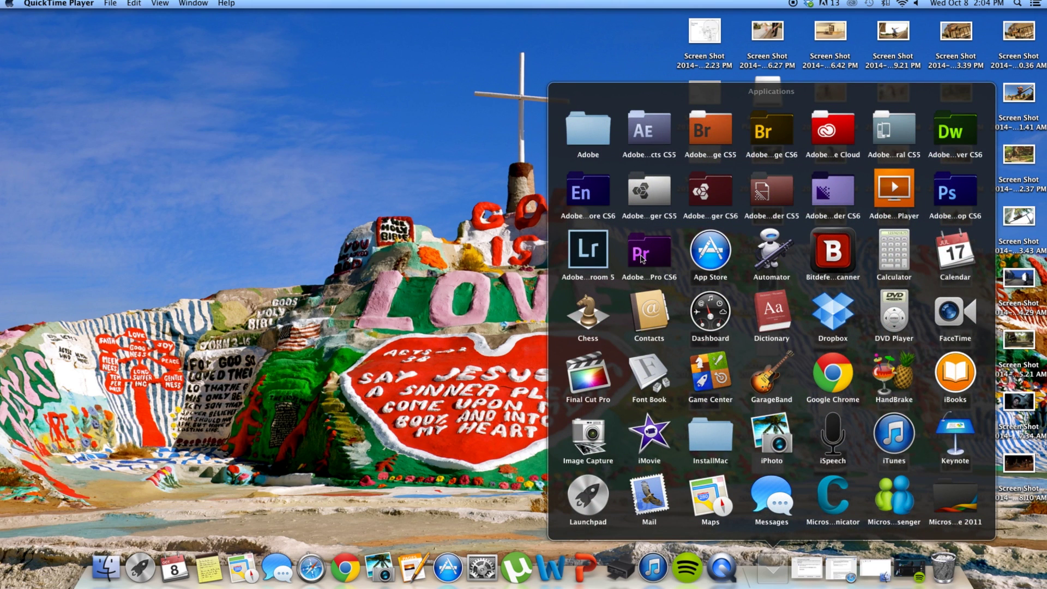
pyautogui.click(662, 247)
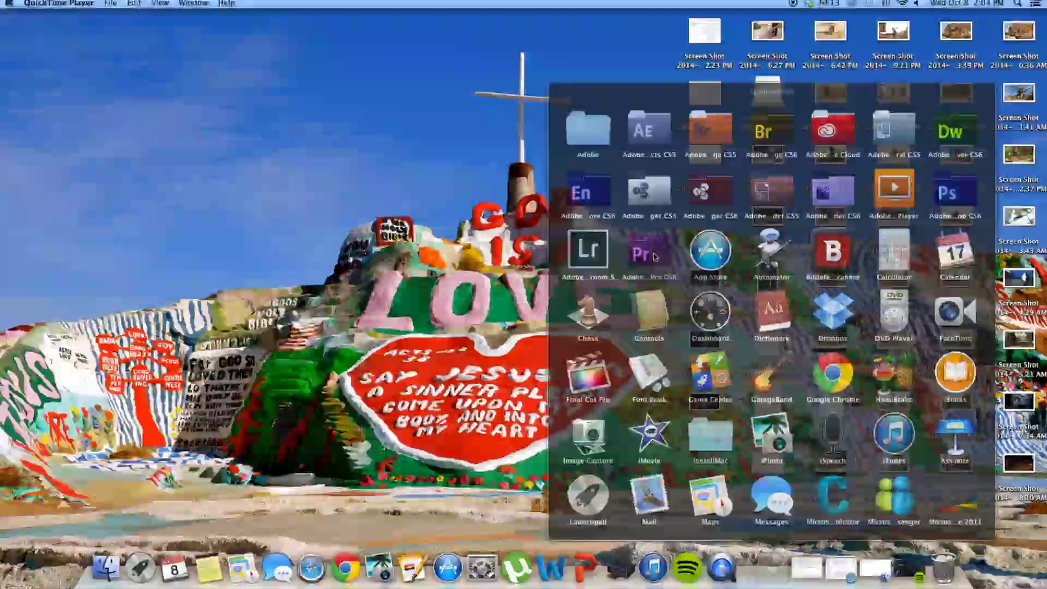
pyautogui.click(702, 422)
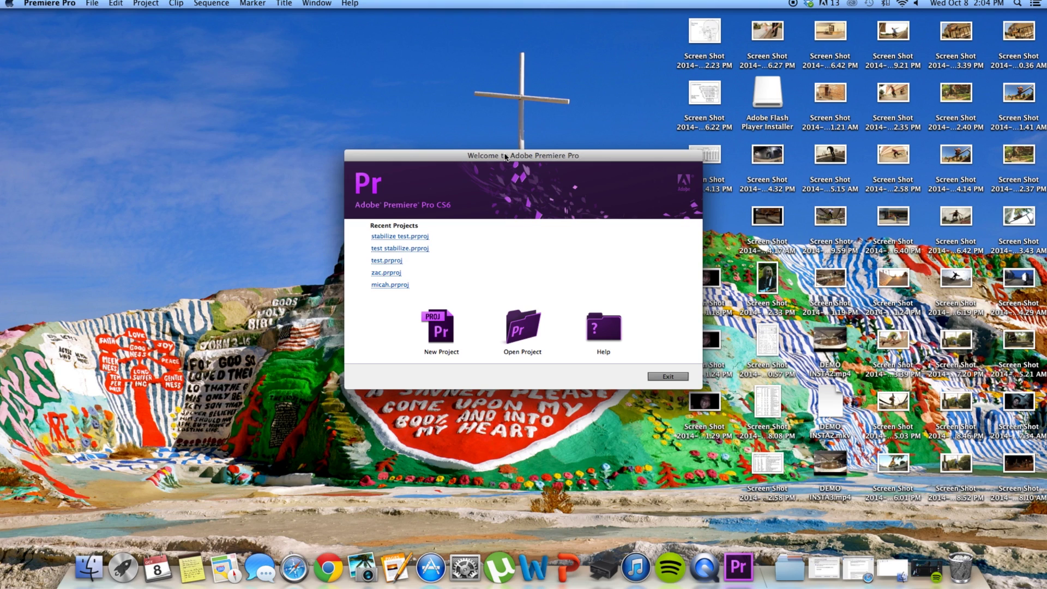
# Create project 'tutorial' with a Digital SLR 720p DSLR 720p60 sequence named Sequence 01.
pyautogui.click(449, 341)
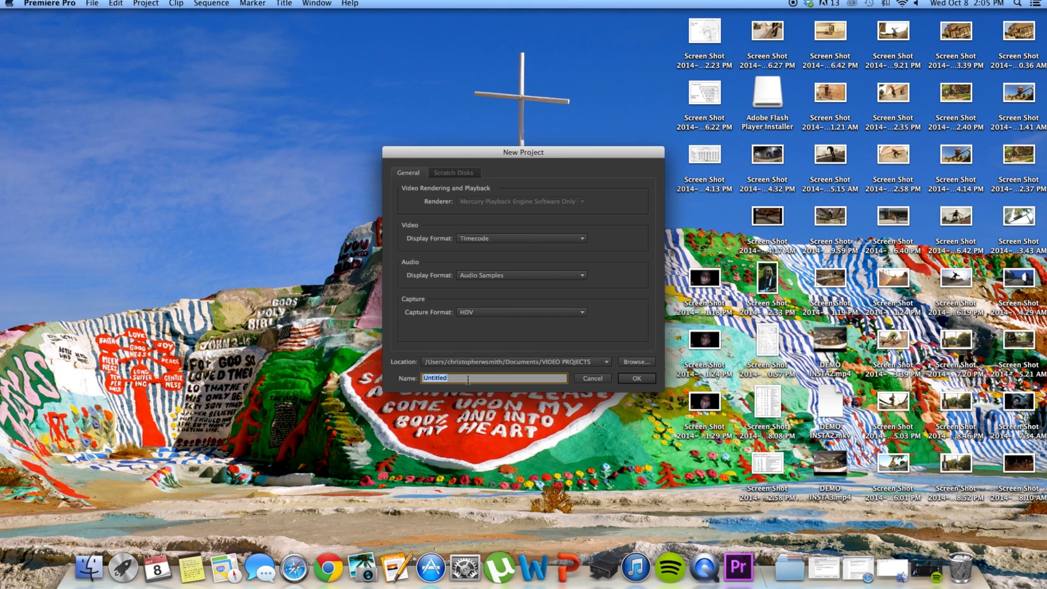
pyautogui.press('BackSpace')
pyautogui.write('tutorial')
pyautogui.click(644, 380)
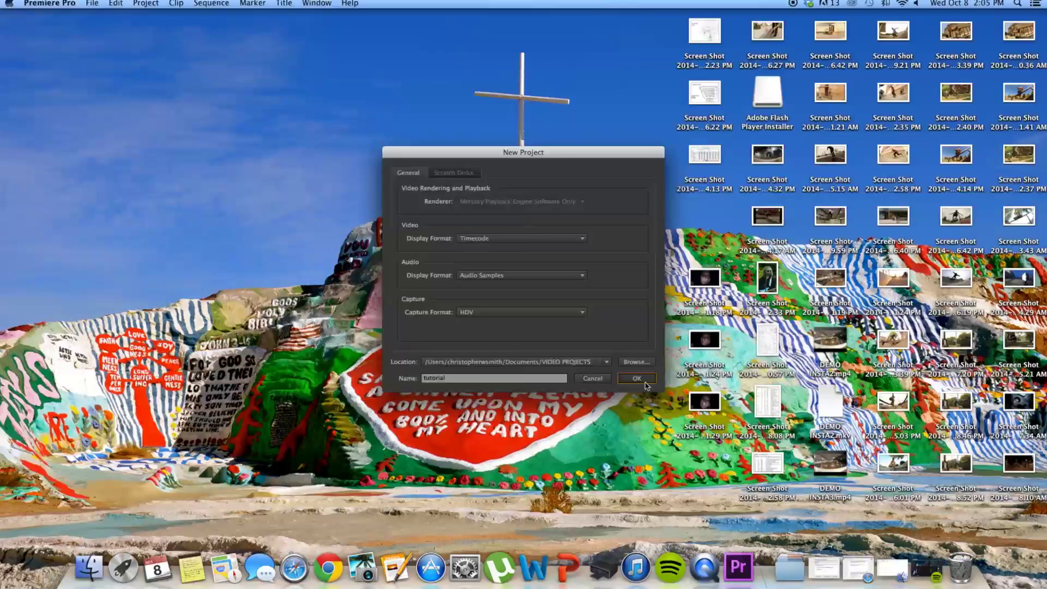
pyautogui.click(420, 246)
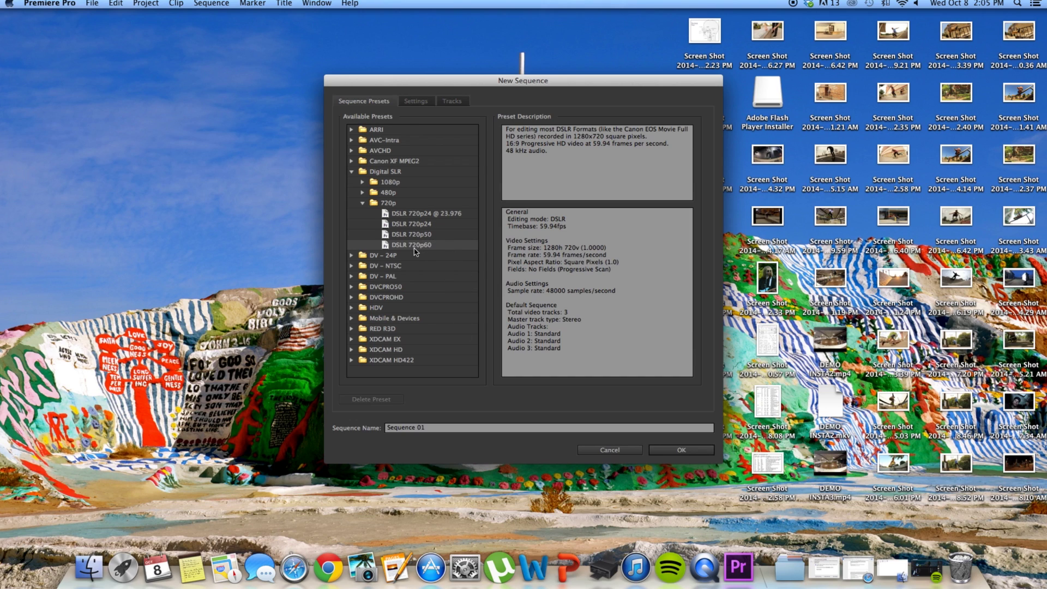
pyautogui.click(671, 452)
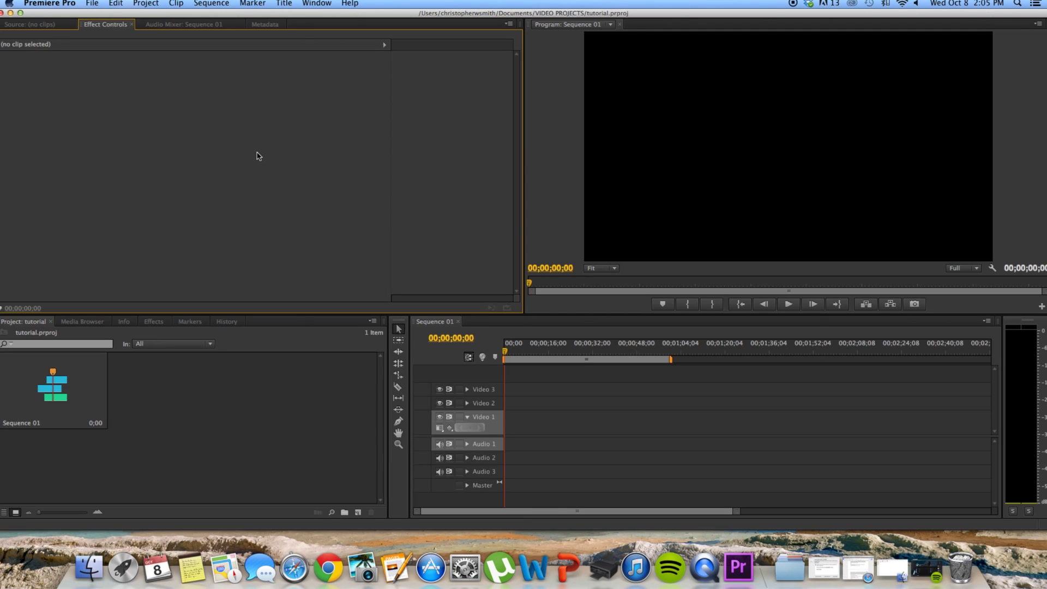
# Import the skateboarding clip MVI_9555.MOV through File > Import.
pyautogui.click(93, 4)
pyautogui.click(145, 222)
pyautogui.scroll(-3, 443, 322)
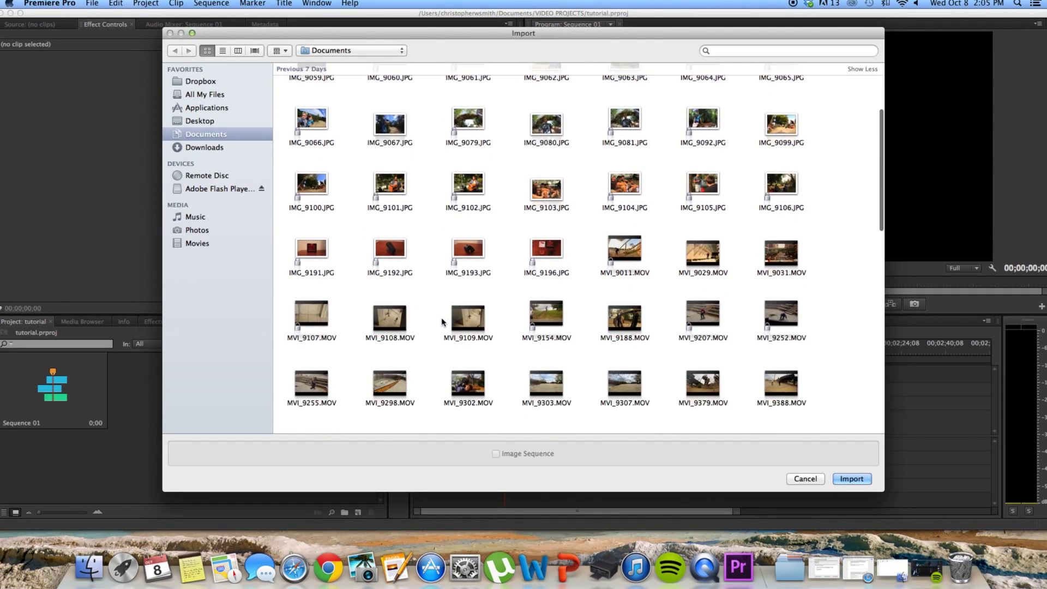
pyautogui.scroll(-12, 442, 324)
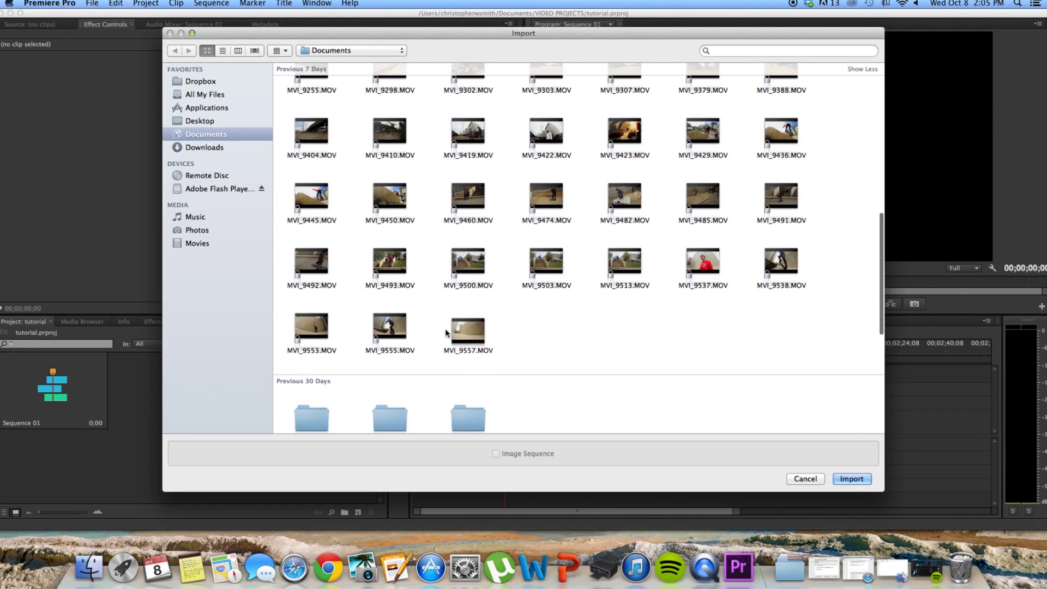
pyautogui.click(396, 330)
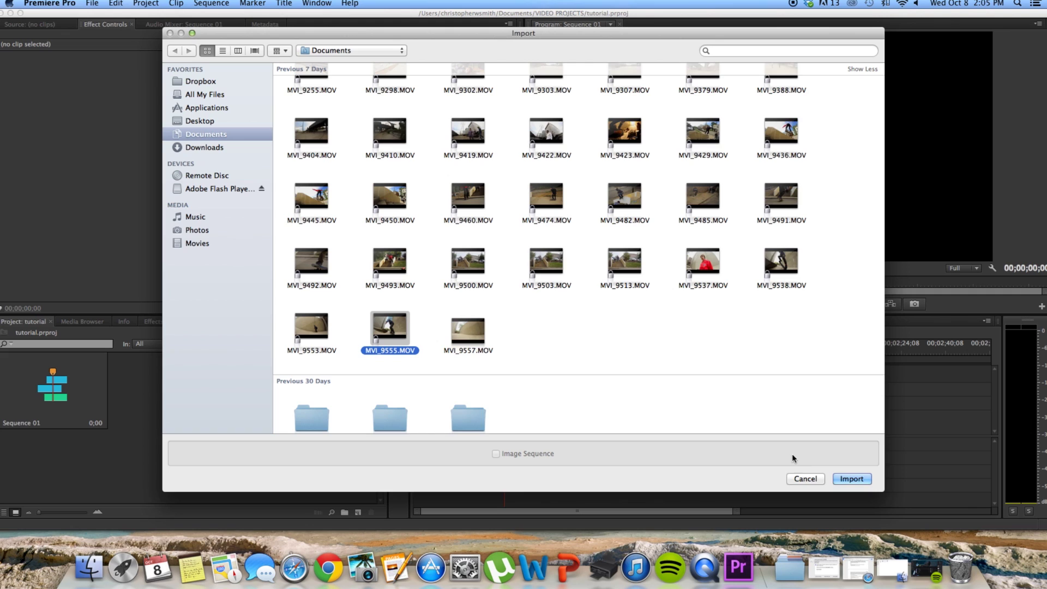
pyautogui.click(834, 475)
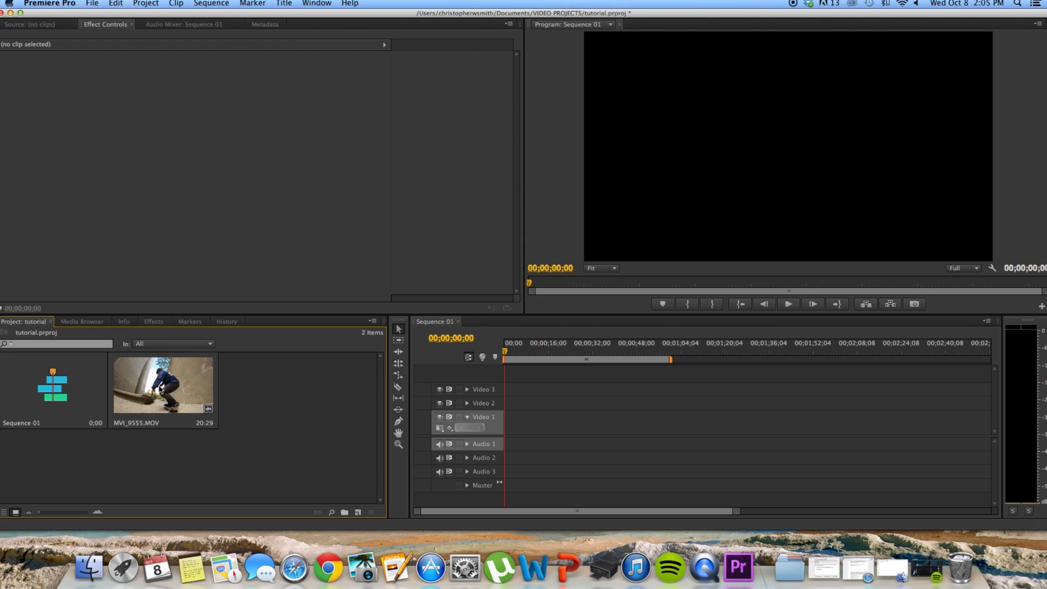
# Drag MVI_9555.MOV onto Video 1 at 00:00 and scrub the playhead to preview it.
pyautogui.click(161, 390)
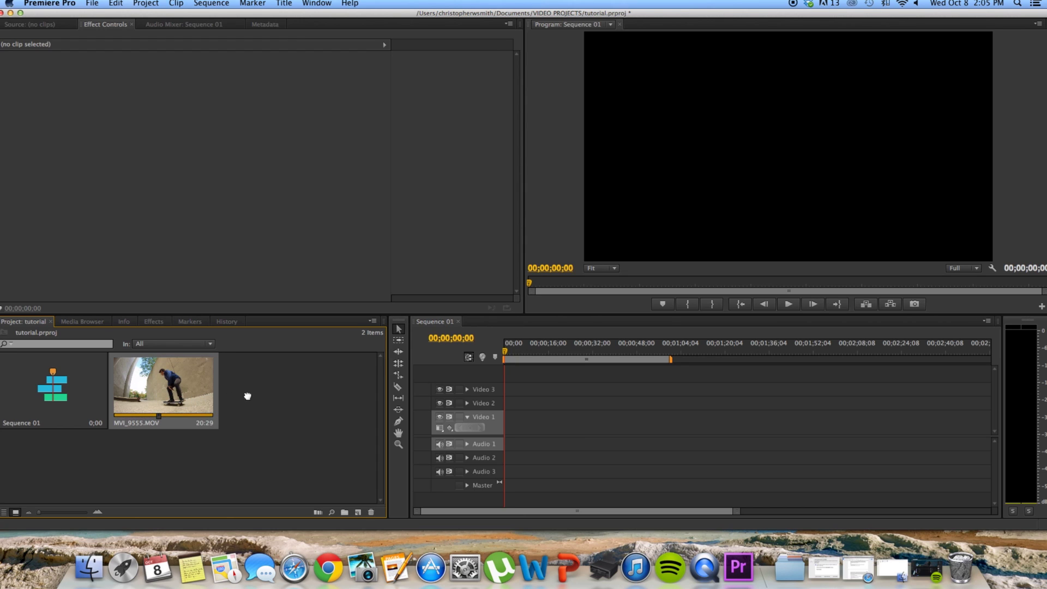
pyautogui.moveTo(248, 396); pyautogui.dragTo(537, 417)
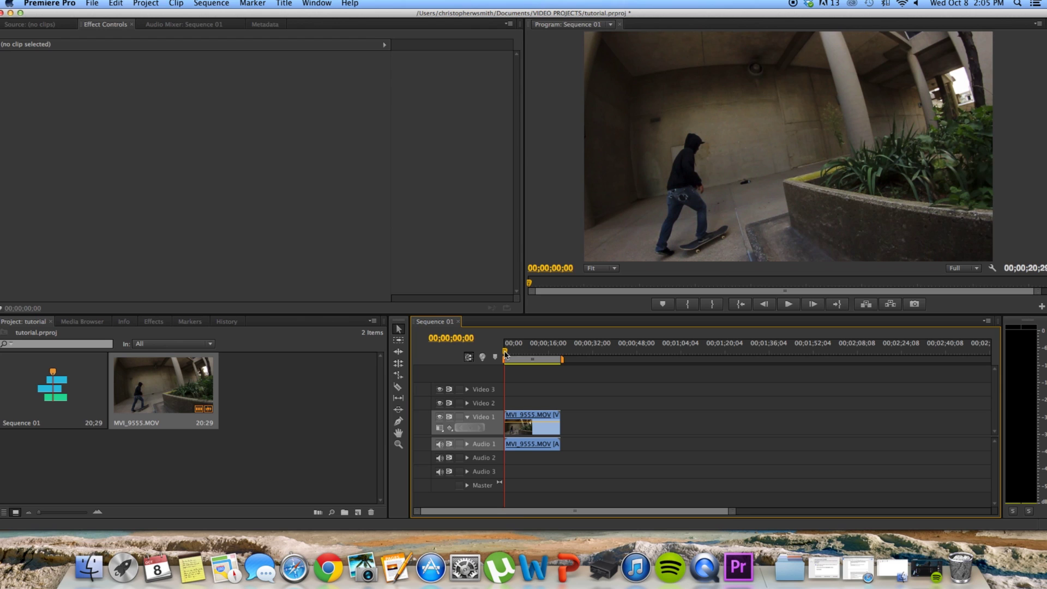
pyautogui.moveTo(506, 354)
pyautogui.mouseDown()
pyautogui.moveTo(560, 357)
pyautogui.moveTo(506, 354)
pyautogui.mouseUp()
pyautogui.moveTo(507, 354)
pyautogui.mouseDown()
pyautogui.moveTo(562, 355)
pyautogui.moveTo(506, 354)
pyautogui.moveTo(518, 354)
pyautogui.mouseUp()
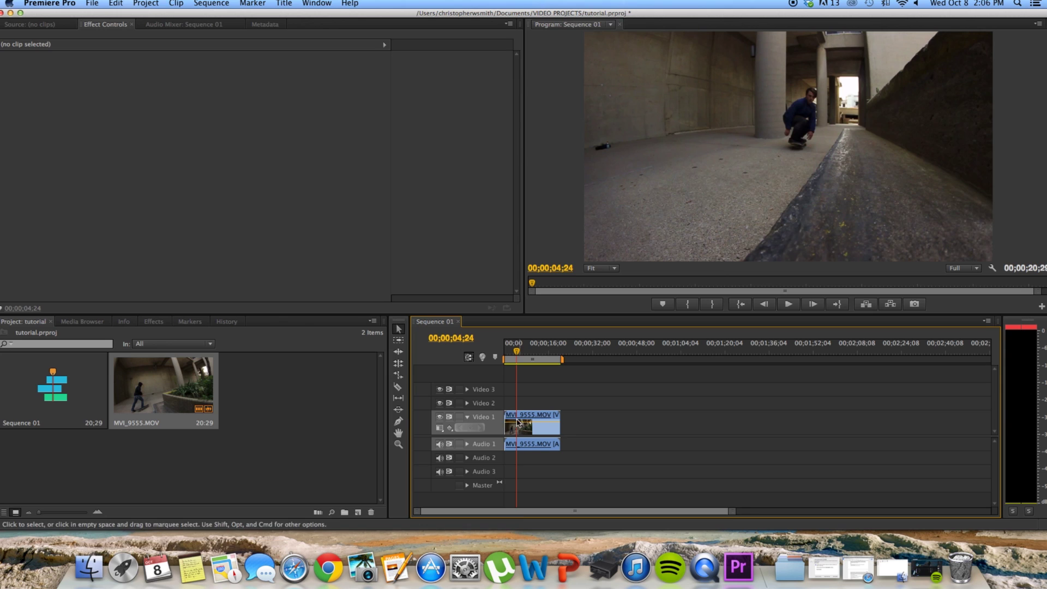
# Trim about 4 seconds off the clip's start and 7 off its end, then move it to 00:00.
pyautogui.moveTo(509, 416); pyautogui.dragTo(517, 415)
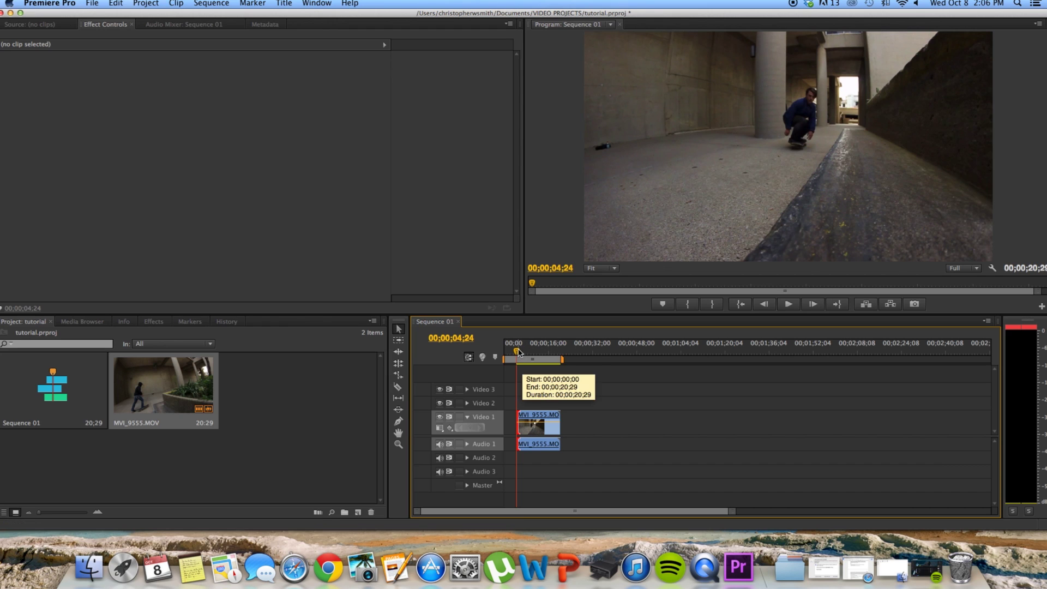
pyautogui.moveTo(518, 352); pyautogui.dragTo(540, 357)
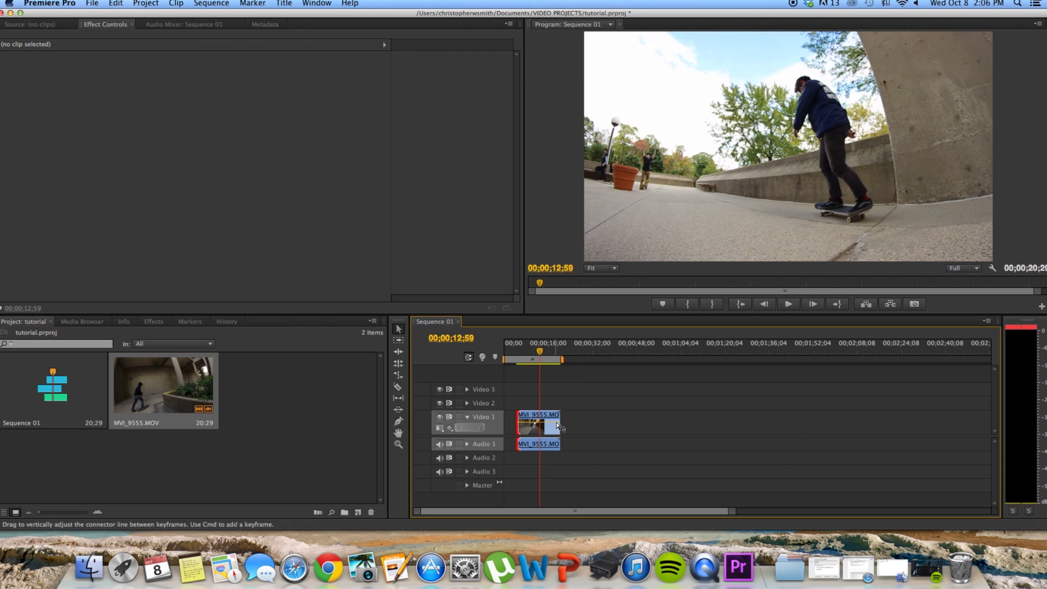
pyautogui.moveTo(558, 420); pyautogui.dragTo(514, 418)
pyautogui.moveTo(537, 352); pyautogui.dragTo(505, 352)
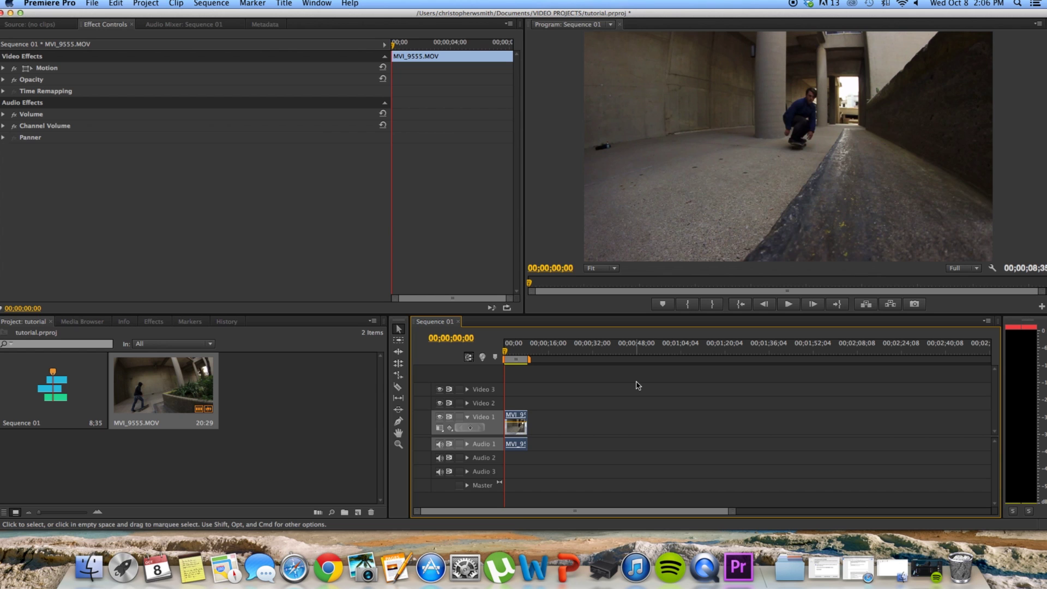
pyautogui.press('space')
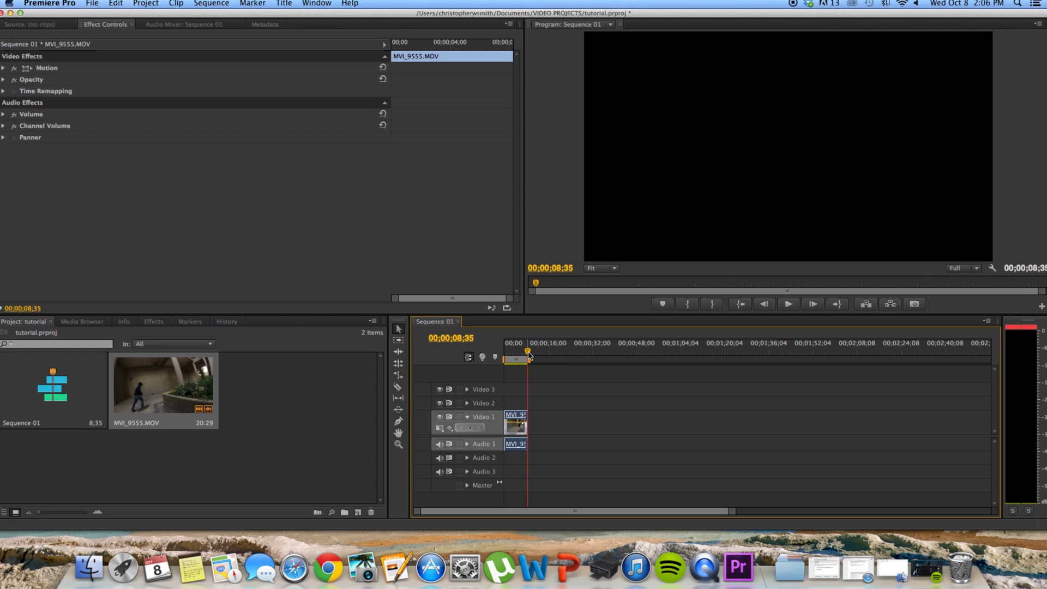
pyautogui.moveTo(529, 355); pyautogui.dragTo(505, 356)
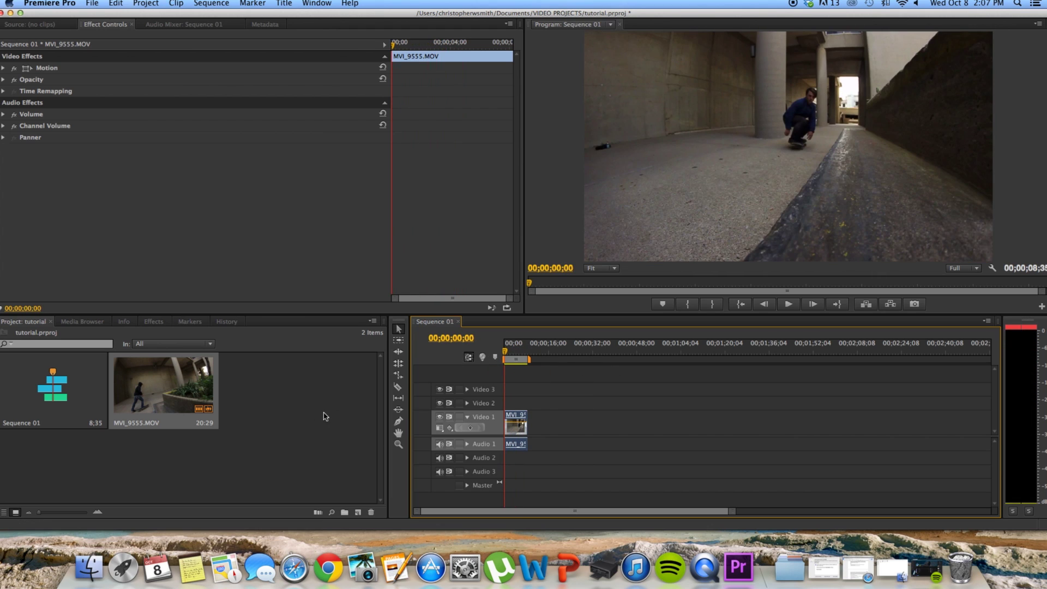
# Search Effects for 'war' and drag Warp Stabilizer onto the MVI_9555.MOV clip.
pyautogui.click(156, 323)
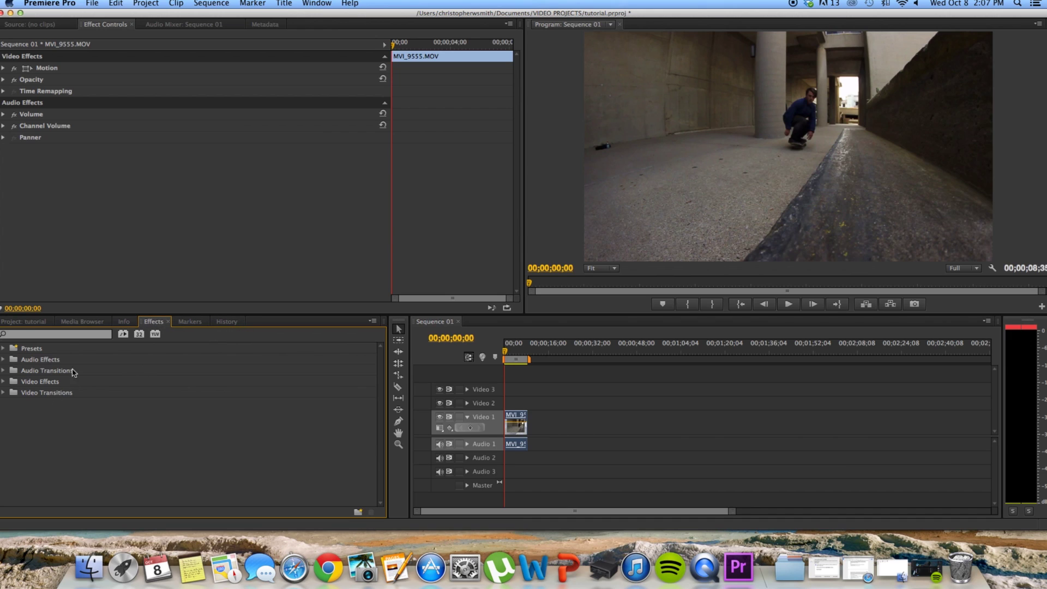
pyautogui.click(54, 334)
pyautogui.write('warp')
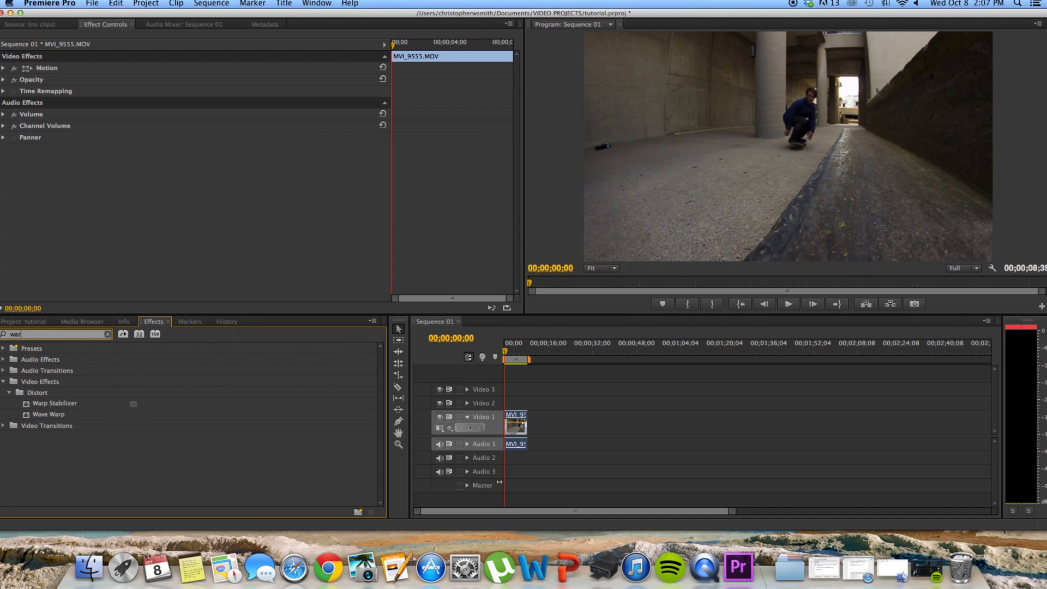
pyautogui.click(75, 405)
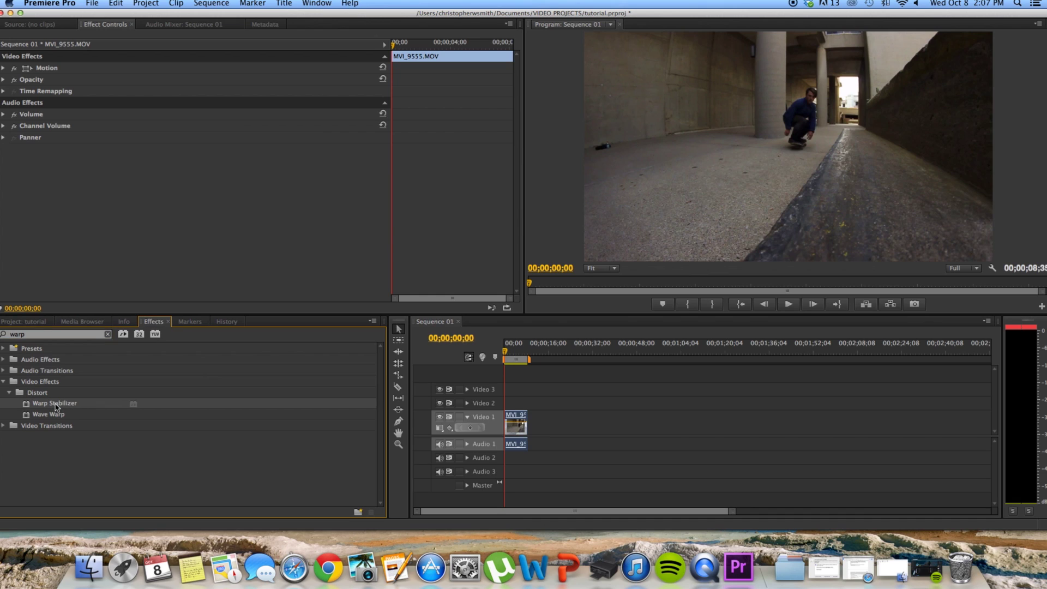
pyautogui.moveTo(56, 405); pyautogui.dragTo(516, 422)
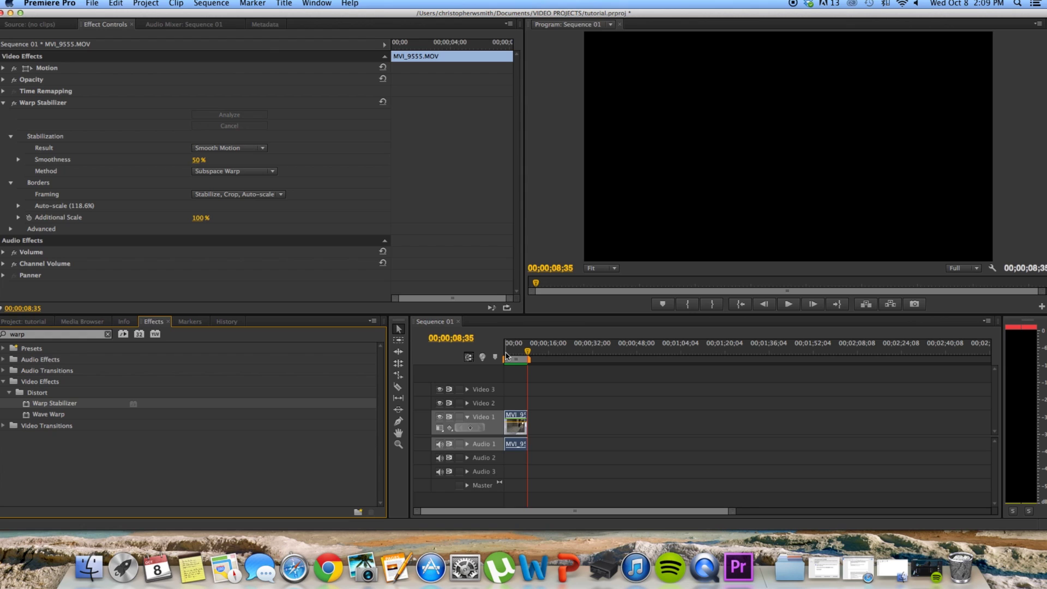
# Play the stabilized clip from near the start, then rewind the playhead to 00;00;00;00.
pyautogui.click(506, 354)
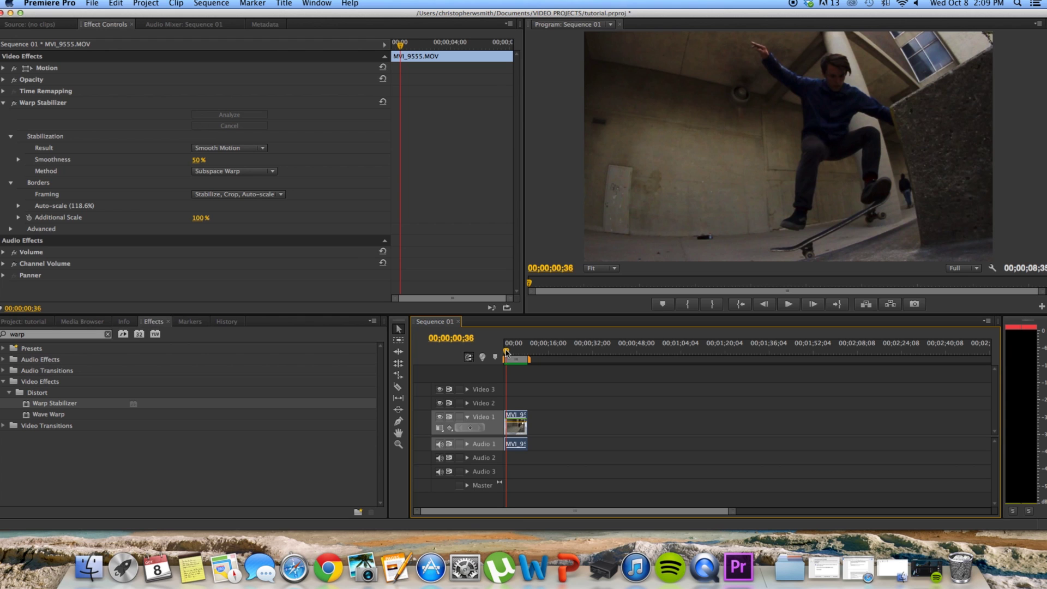
pyautogui.press('space')
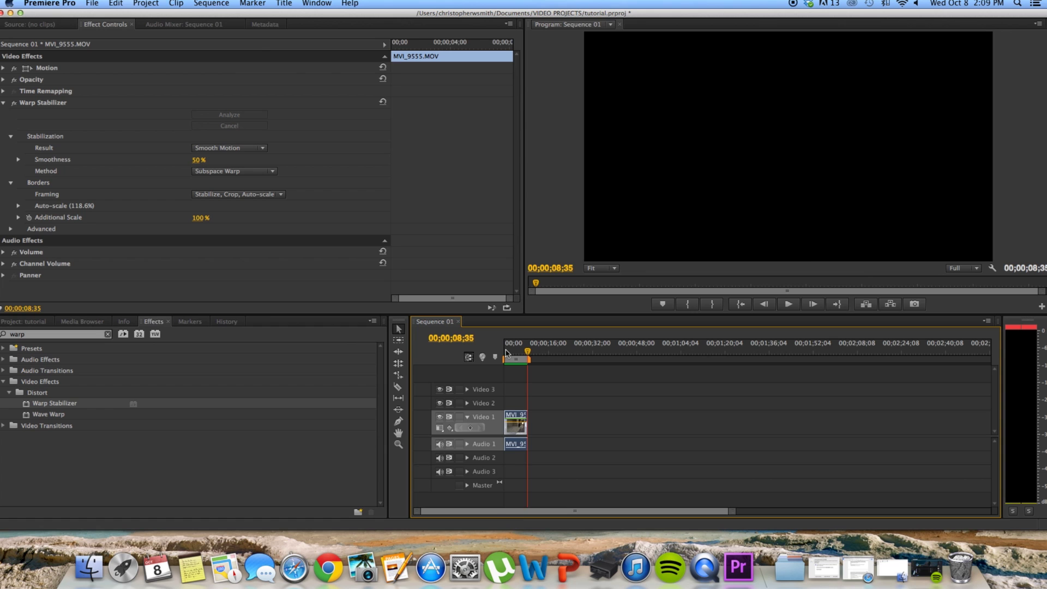
pyautogui.click(507, 353)
pyautogui.moveTo(528, 355); pyautogui.dragTo(497, 355)
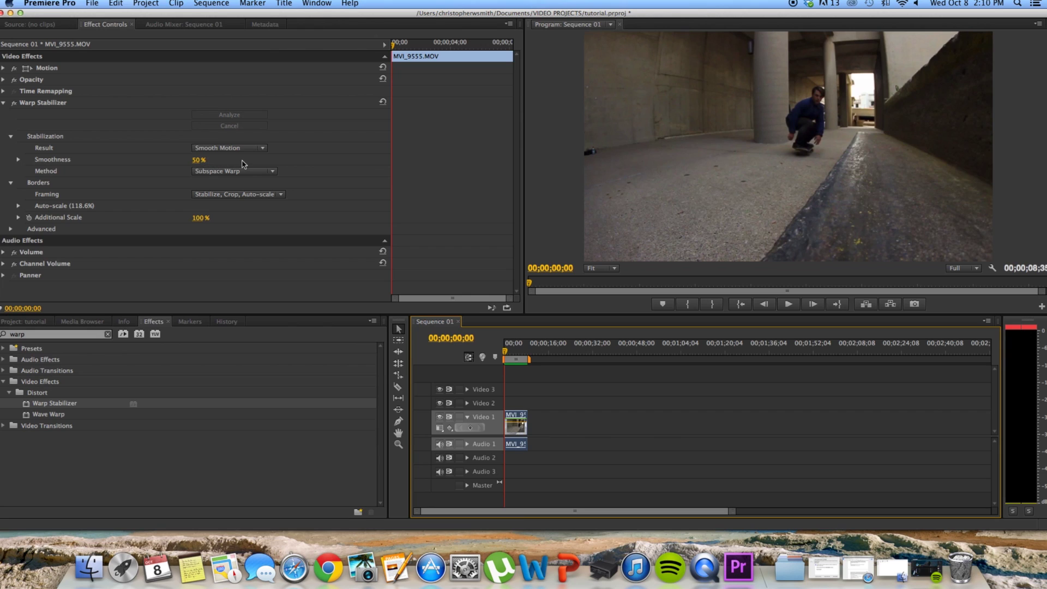
# Scrub Warp Stabilizer Smoothness in Effect Controls from 50% down to 10%.
pyautogui.click(108, 24)
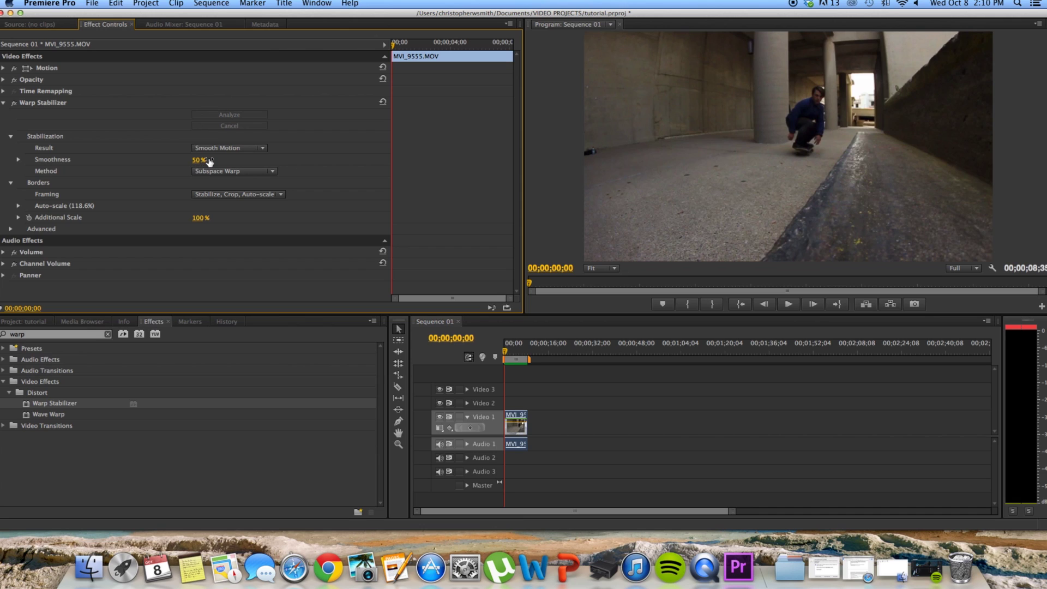
pyautogui.moveTo(200, 160); pyautogui.dragTo(193, 160)
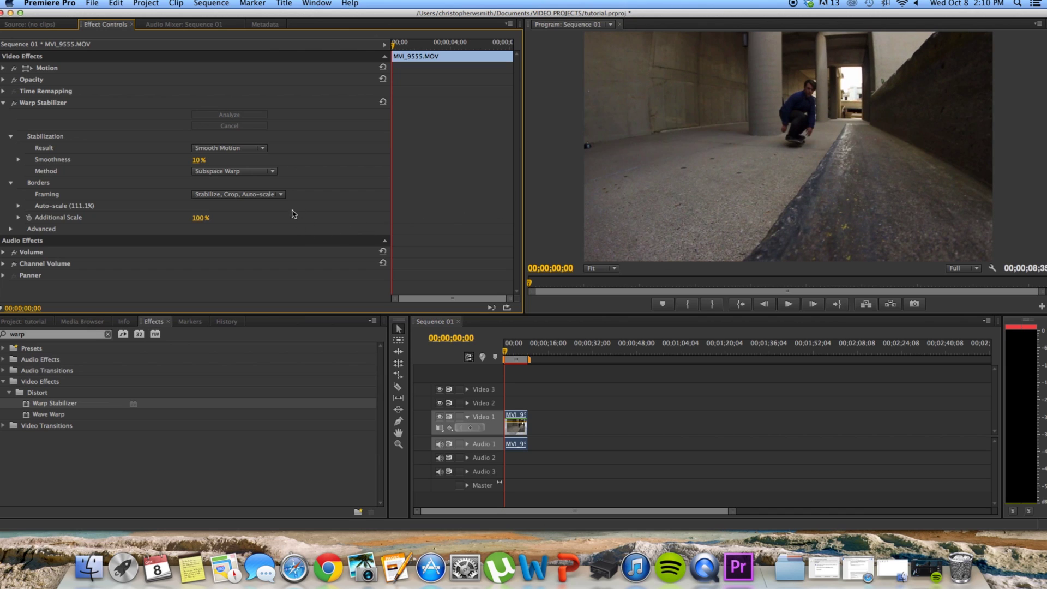
# Set Advanced Crop Less <-> Smooth More to 10% and render the work-area preview.
pyautogui.click(10, 230)
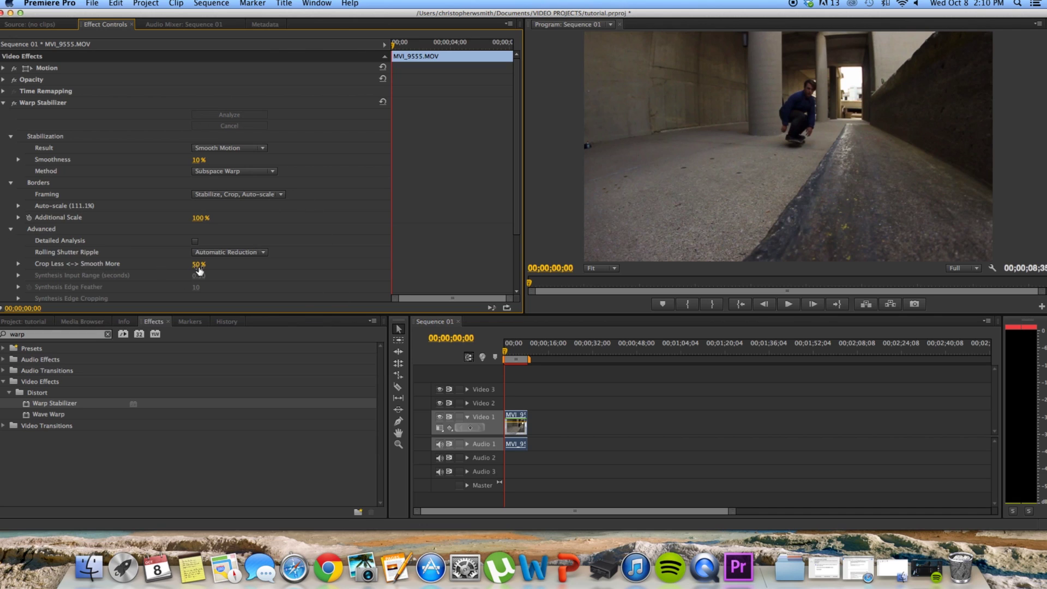
pyautogui.moveTo(199, 264); pyautogui.dragTo(196, 264)
pyautogui.press('Return')
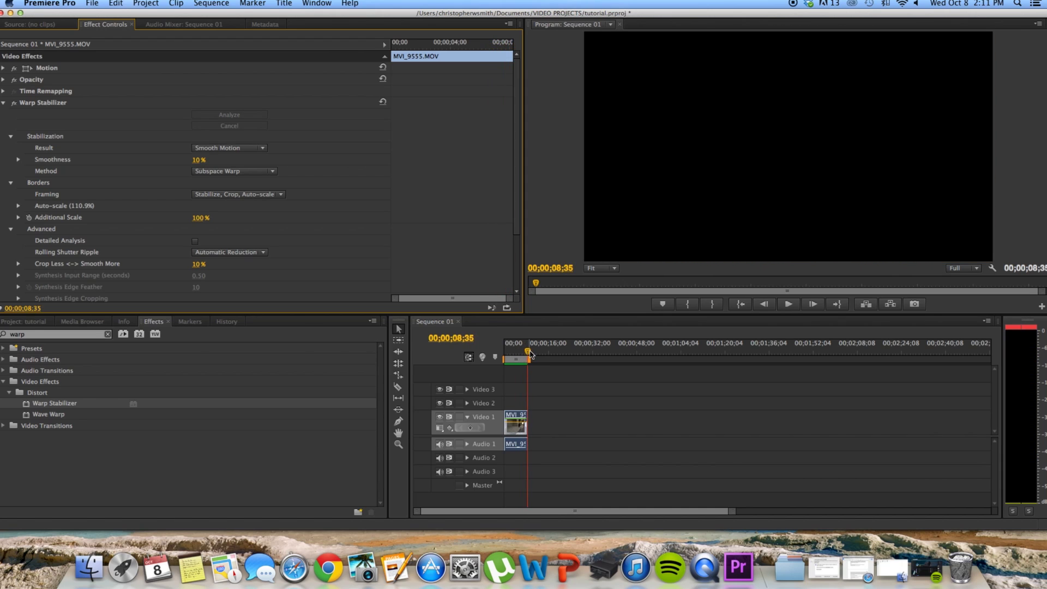
# Rewind to the sequence start and import MVI_9555.MOV again, giving the project 3 items.
pyautogui.moveTo(529, 353); pyautogui.dragTo(502, 356)
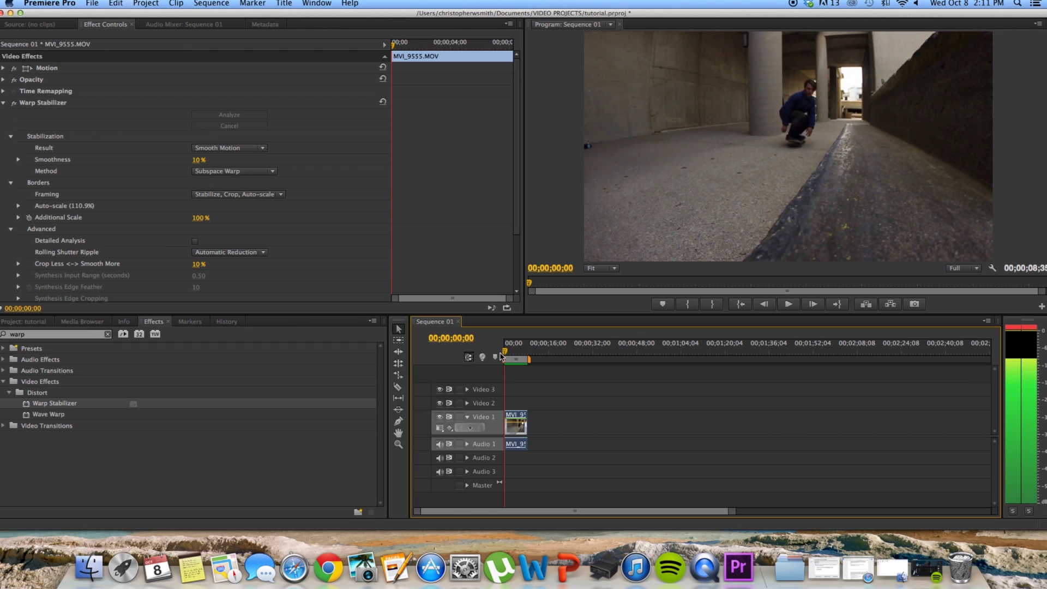
pyautogui.click(92, 4)
pyautogui.click(123, 223)
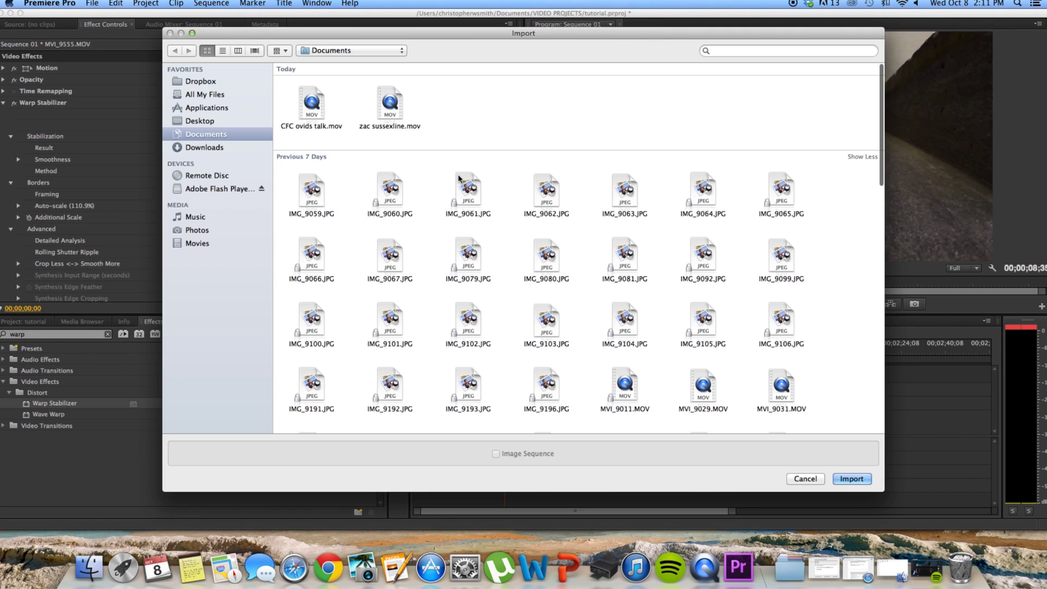
pyautogui.scroll(-10, 426, 218)
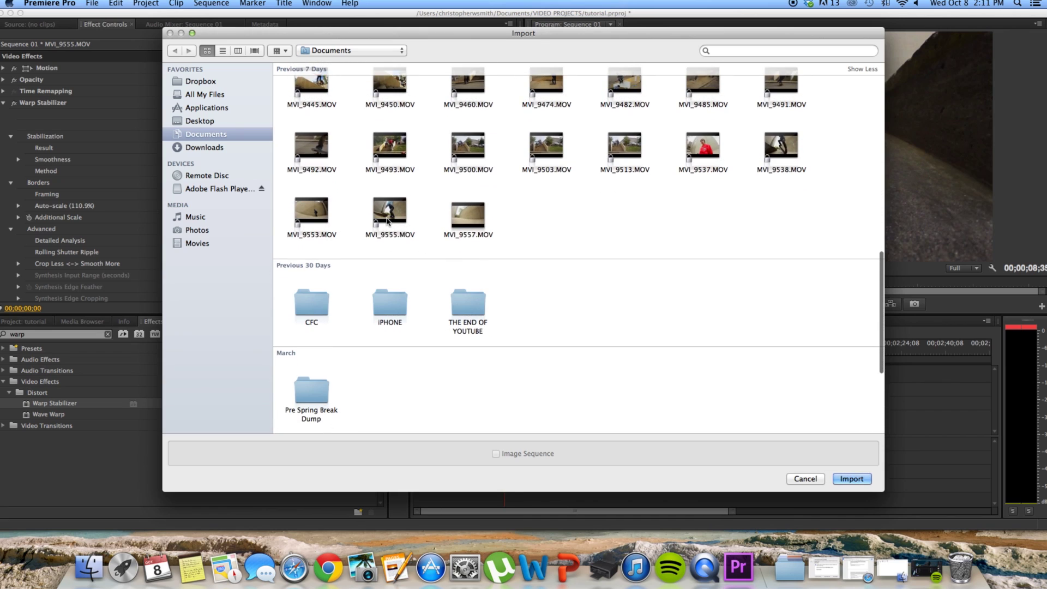
pyautogui.click(387, 219)
pyautogui.click(845, 478)
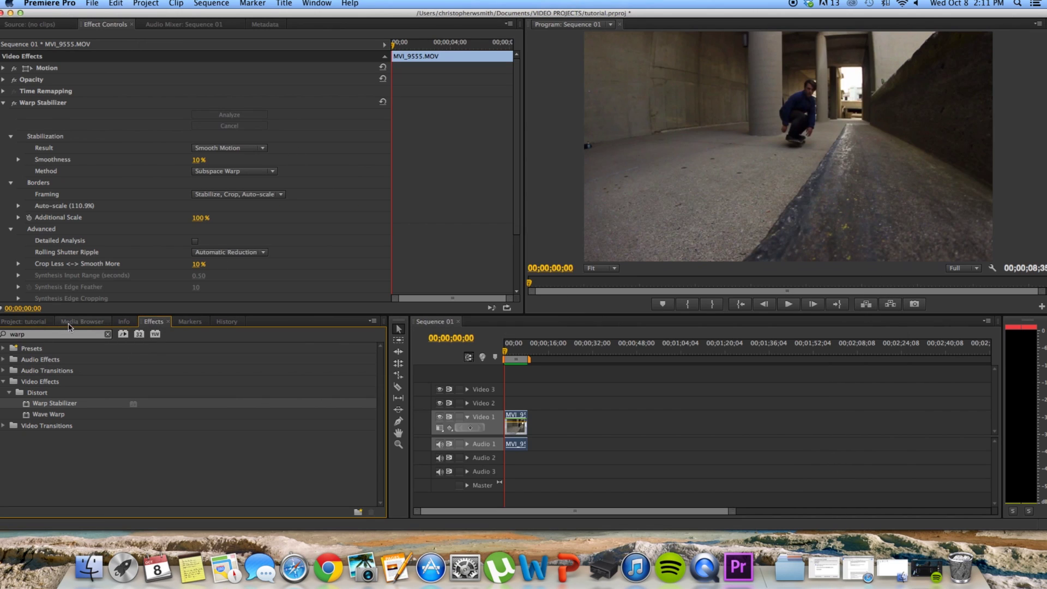
pyautogui.click(24, 321)
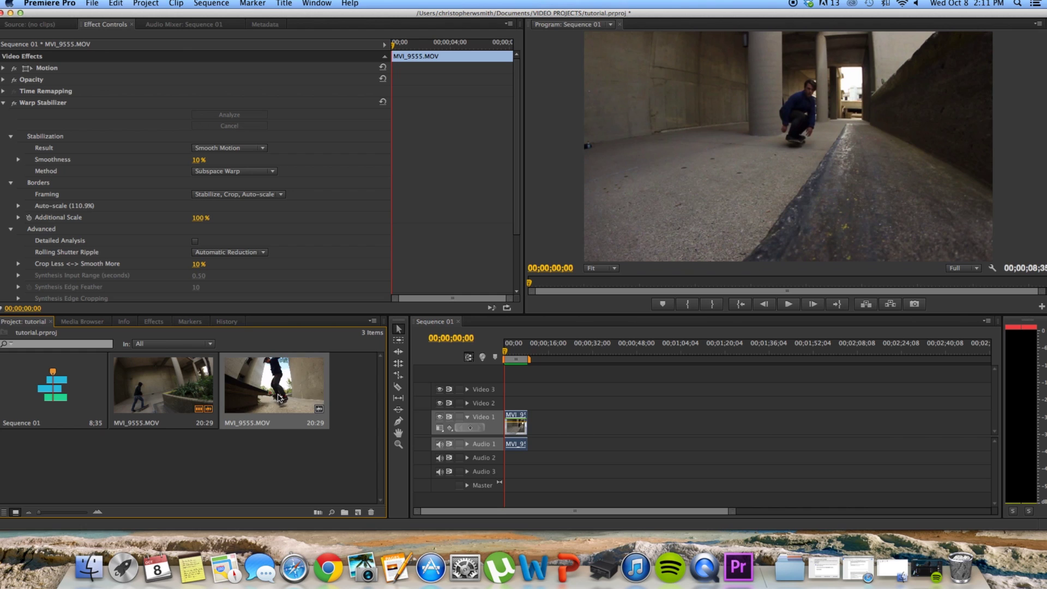
# Place the second MVI_9555.MOV after the first clip on Video 1 and play both clips.
pyautogui.moveTo(277, 398); pyautogui.dragTo(535, 418)
pyautogui.press('cmd+z')
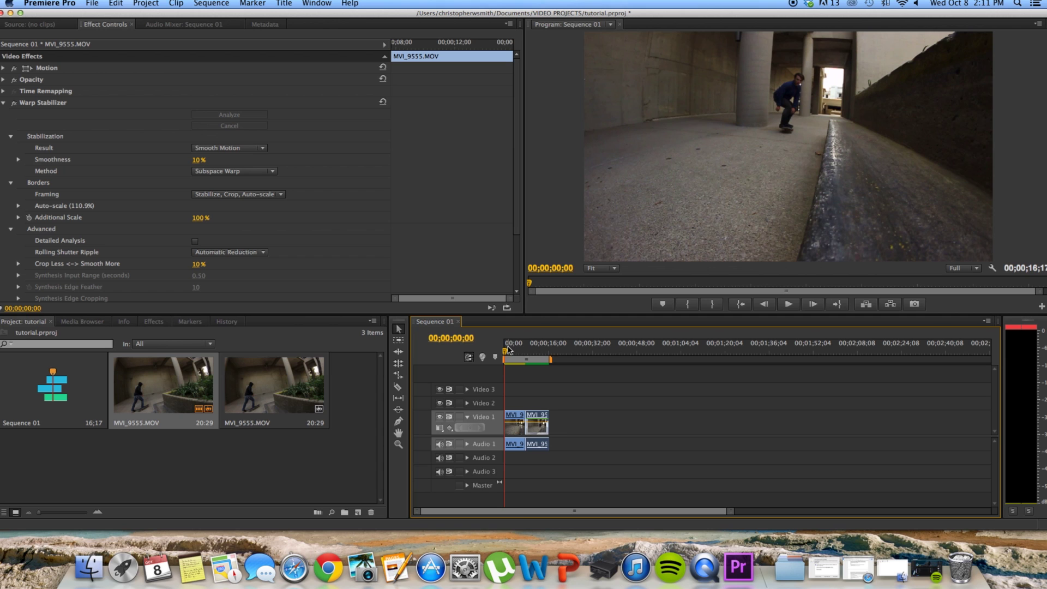
pyautogui.press('space')
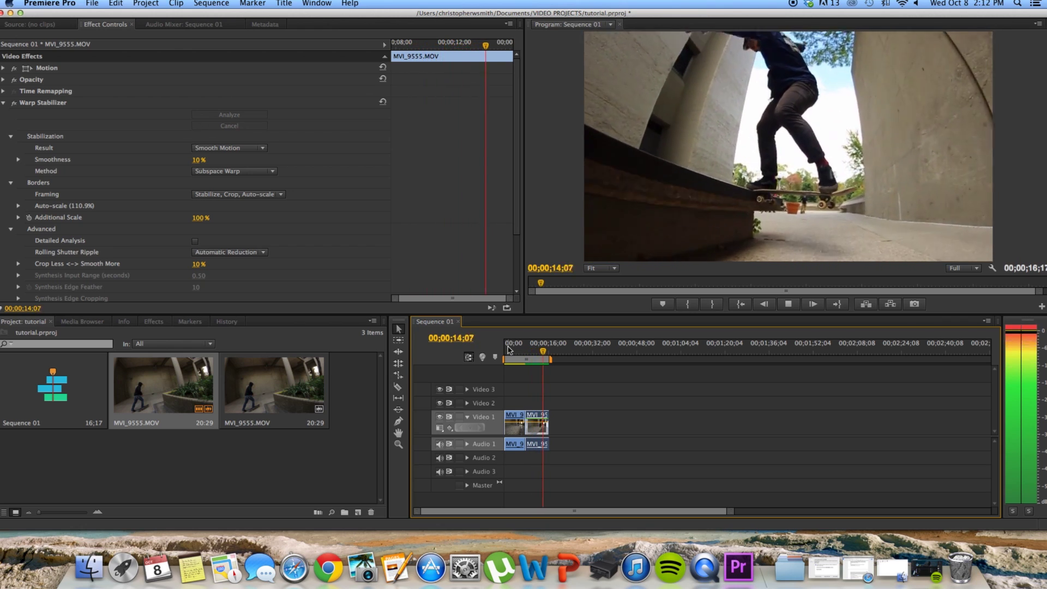
# Replay the join between the two clips, then set the playhead back to 7;48.
pyautogui.click(527, 349)
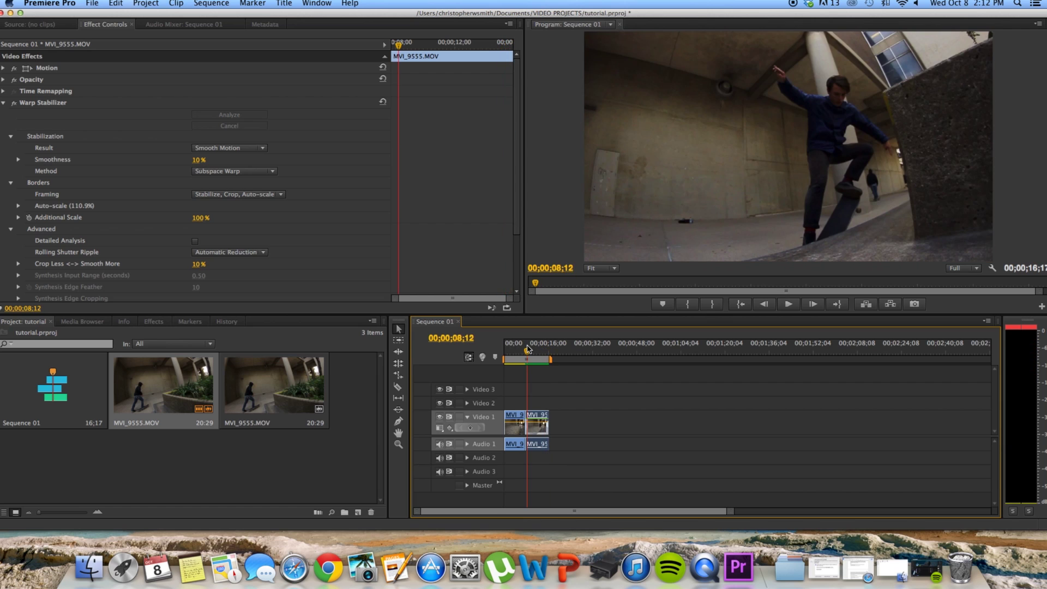
pyautogui.press('space')
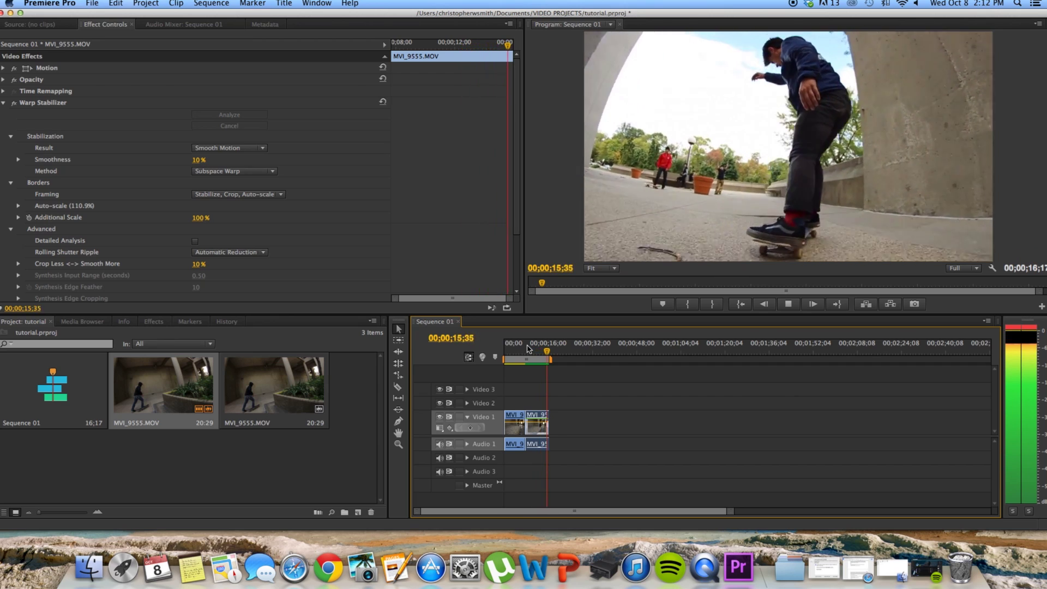
pyautogui.click(527, 350)
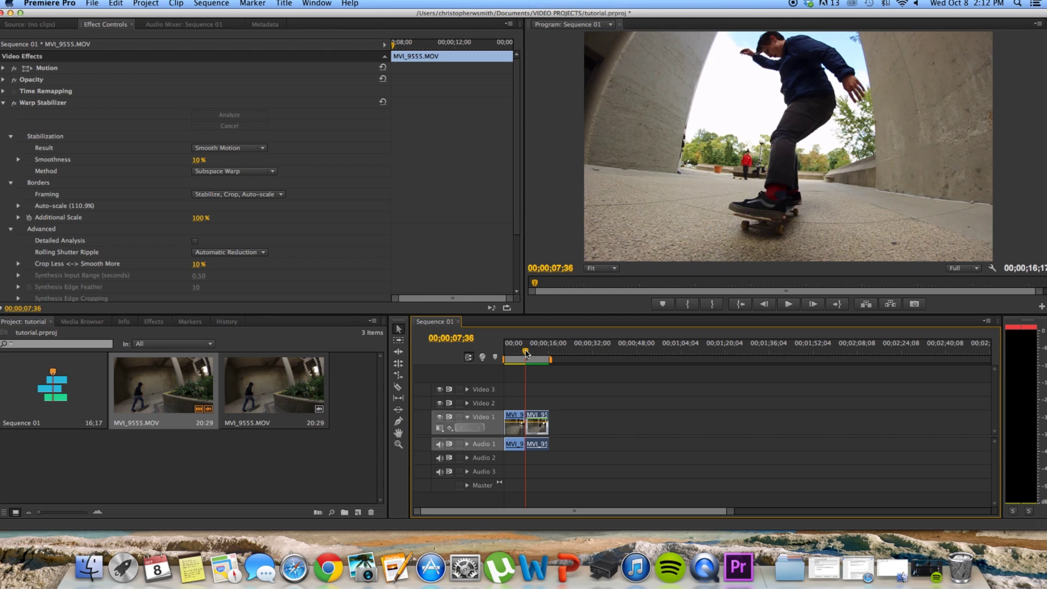
pyautogui.moveTo(528, 352); pyautogui.dragTo(526, 352)
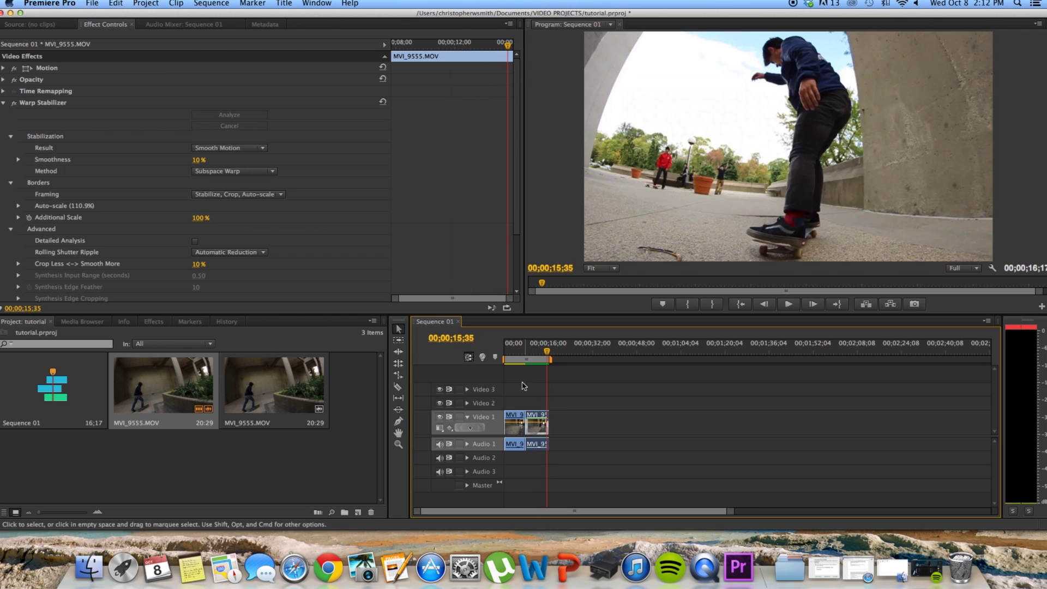
# Delete the first clip and move the remaining Warp Stabilizer clip to 00;00.
pyautogui.click(517, 420)
pyautogui.press('Delete')
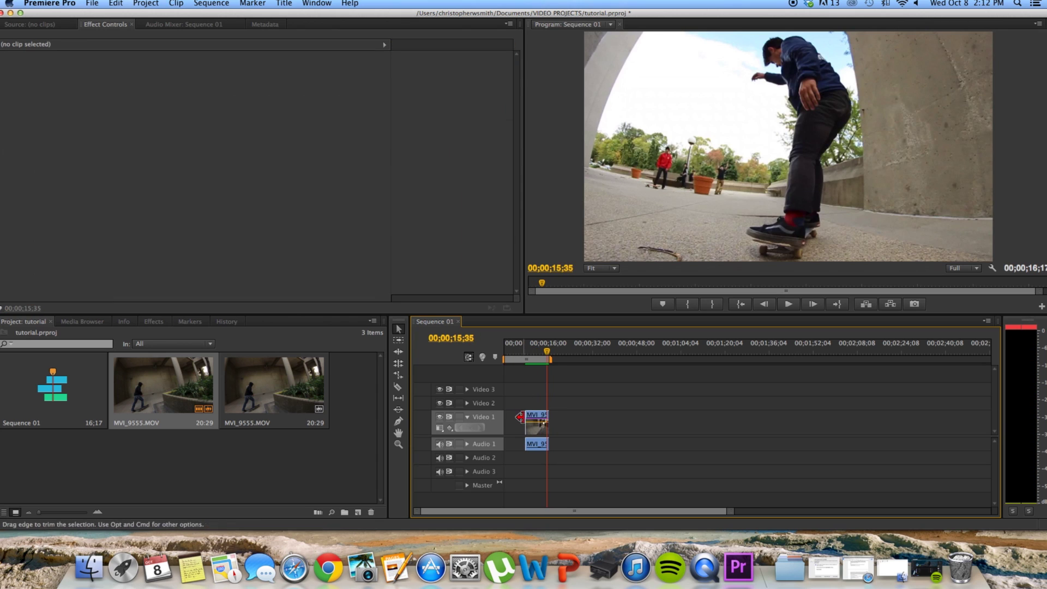
pyautogui.moveTo(534, 422); pyautogui.dragTo(514, 425)
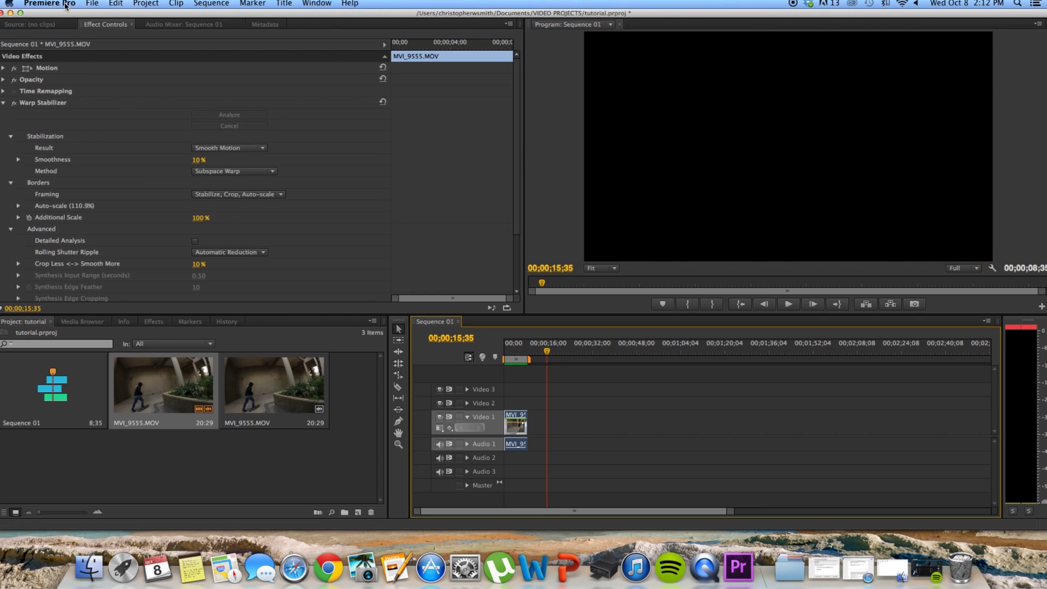
pyautogui.click(92, 4)
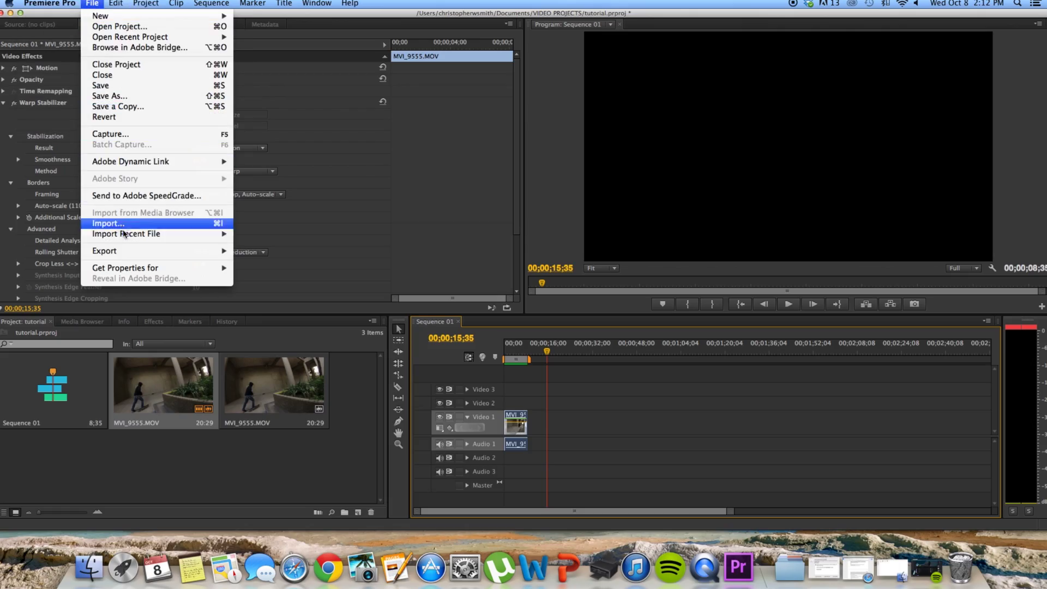